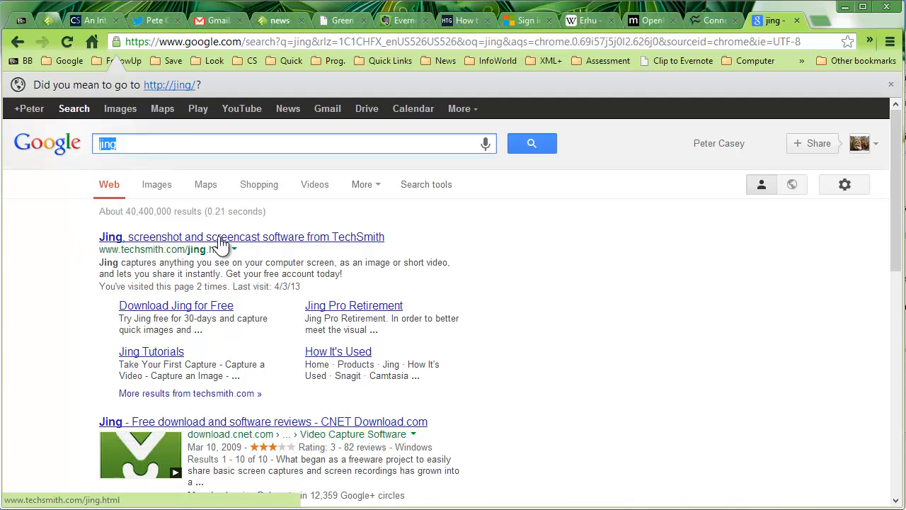
# - Download the free Windows version of Jing from the TechSmith site, saving the installer as jing.exe in Downloads
pyautogui.click(235, 237)
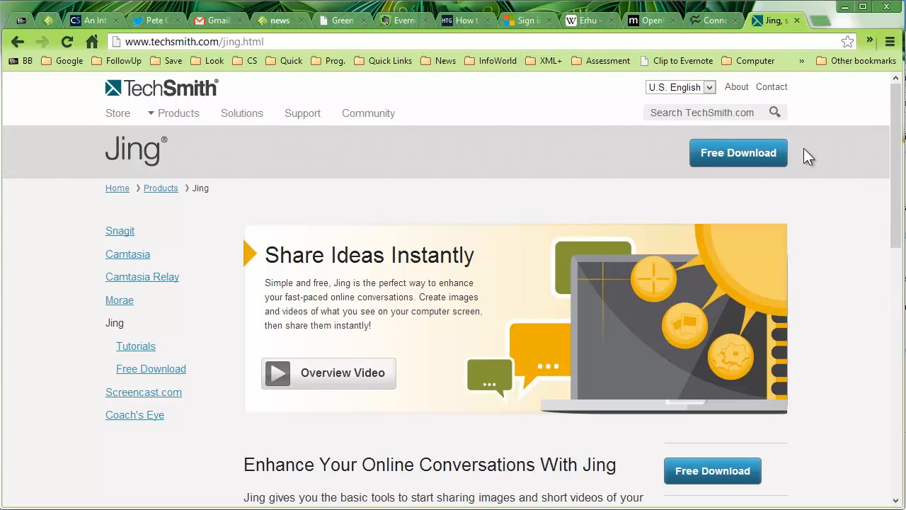
pyautogui.click(738, 162)
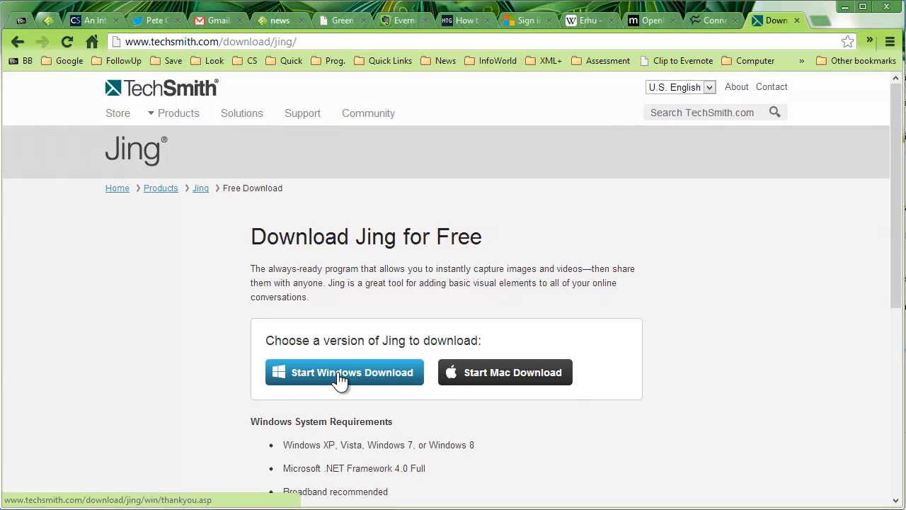
pyautogui.click(340, 380)
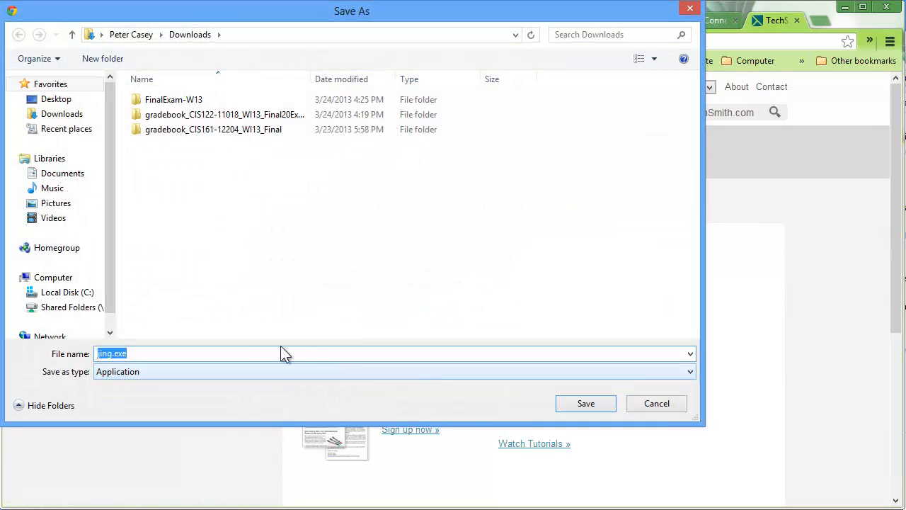
pyautogui.click(592, 404)
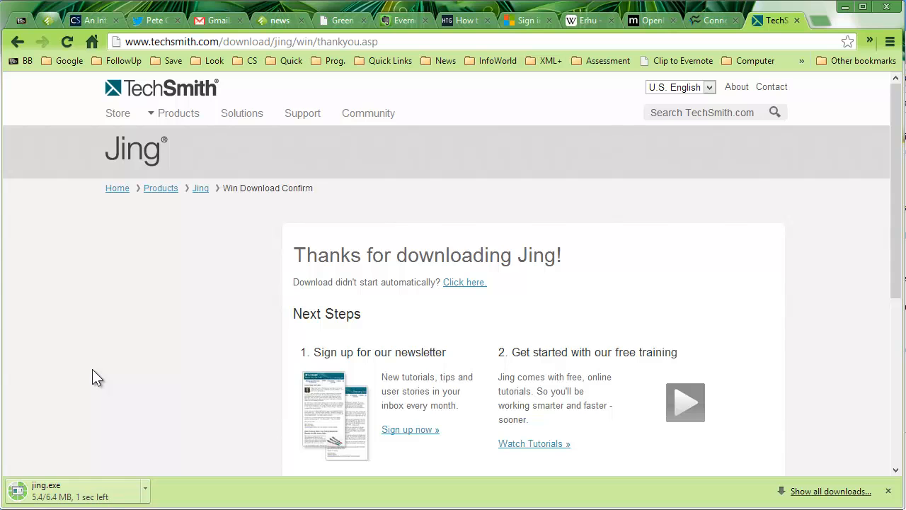
# - Run the downloaded jing.exe, accept the fine print and install Jing
pyautogui.click(57, 483)
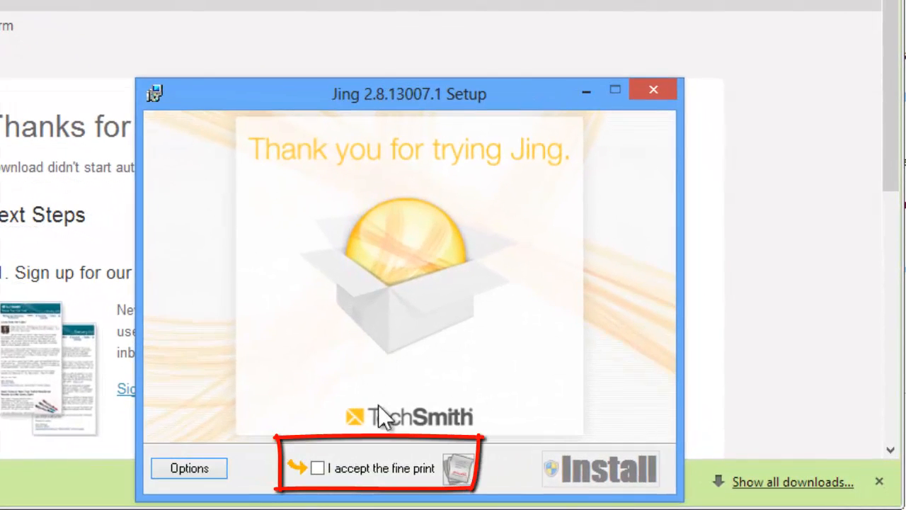
pyautogui.click(320, 471)
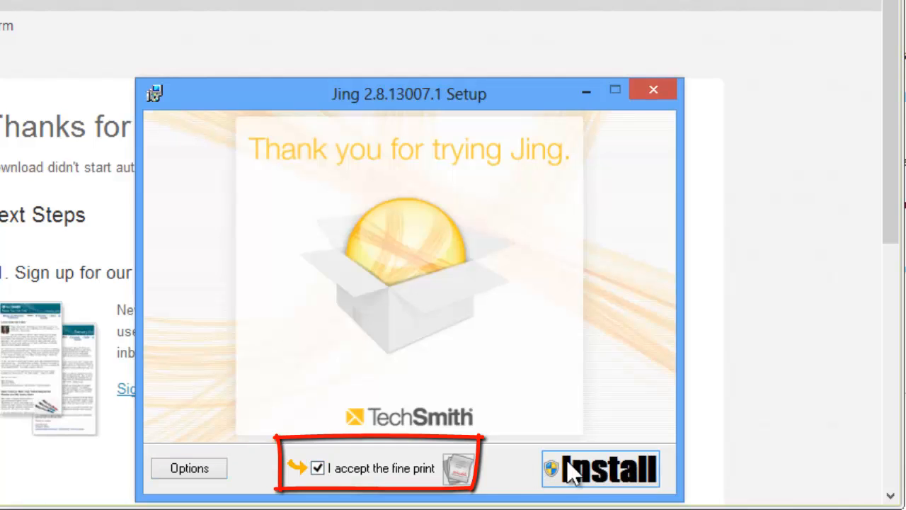
pyautogui.click(596, 471)
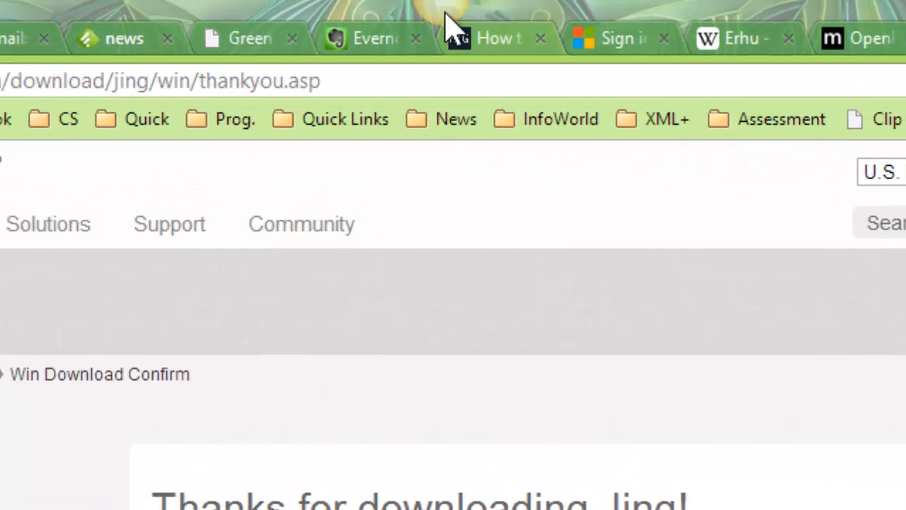
# - Review Jing's preferences, including account, hotkey, startup and audio options, and finish without changing them
pyautogui.moveTo(440, 12)
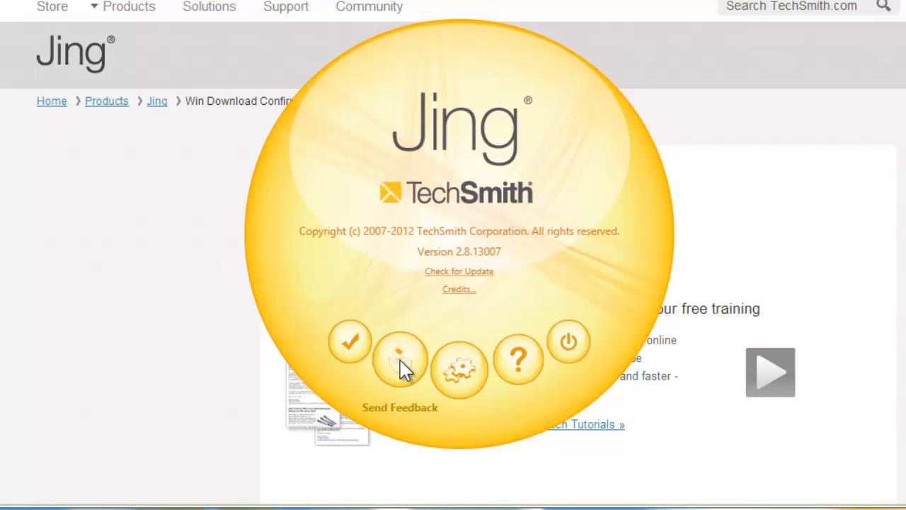
pyautogui.click(460, 374)
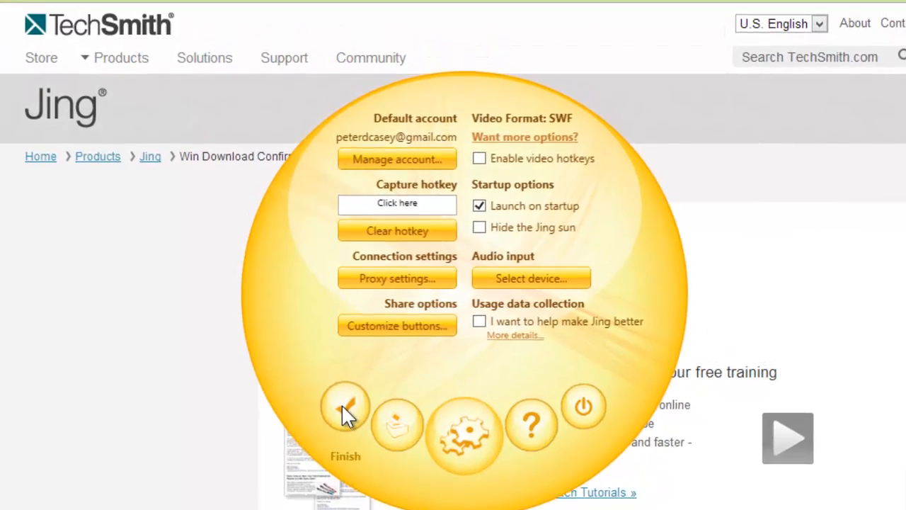
pyautogui.click(344, 422)
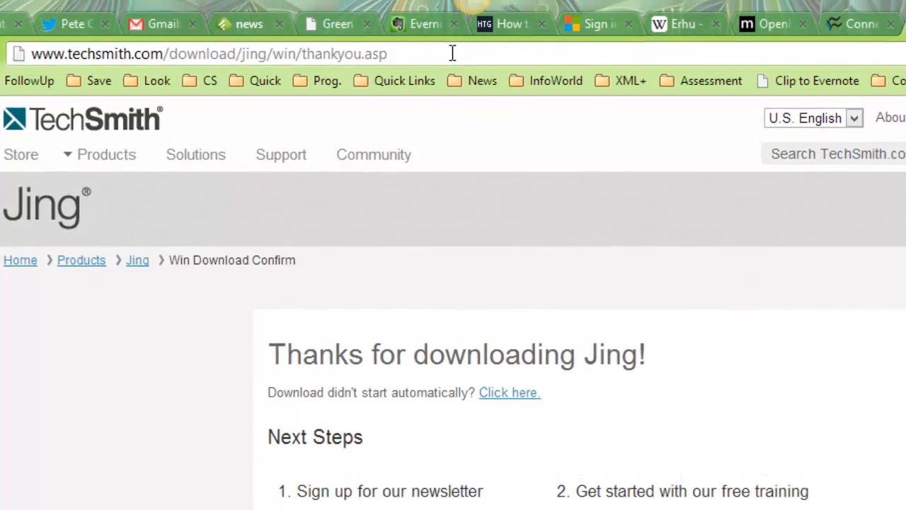
# - Capture the TechSmith page header as an image, from the logo through the breadcrumb line, and move the preview window higher on the page
pyautogui.moveTo(467, 15)
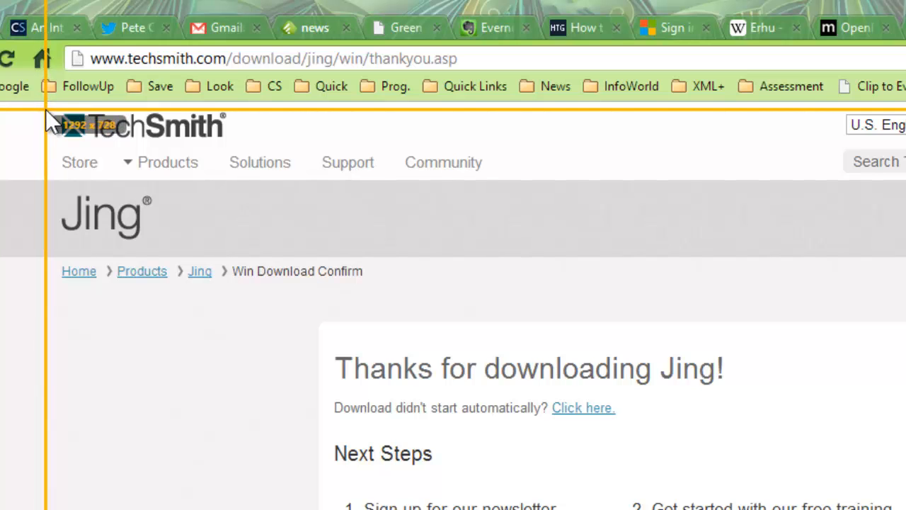
pyautogui.moveTo(47, 112); pyautogui.dragTo(492, 288)
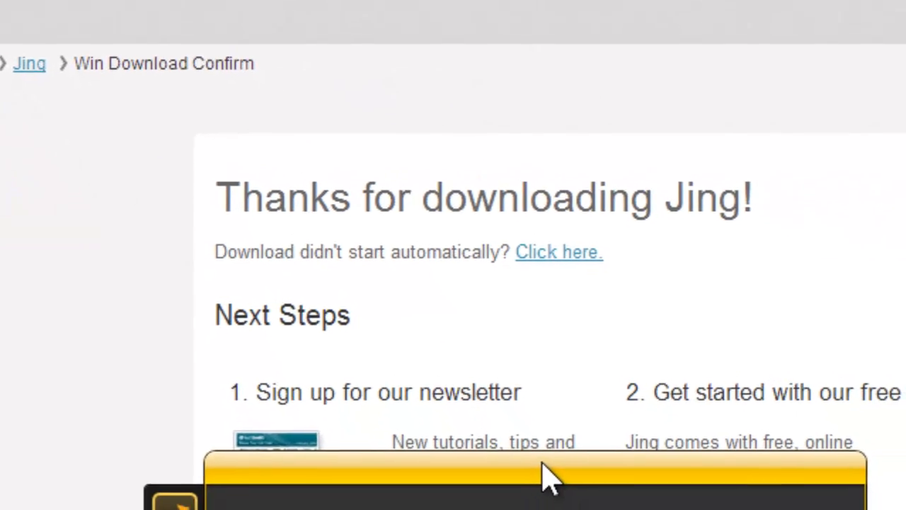
pyautogui.moveTo(542, 461); pyautogui.dragTo(456, 10)
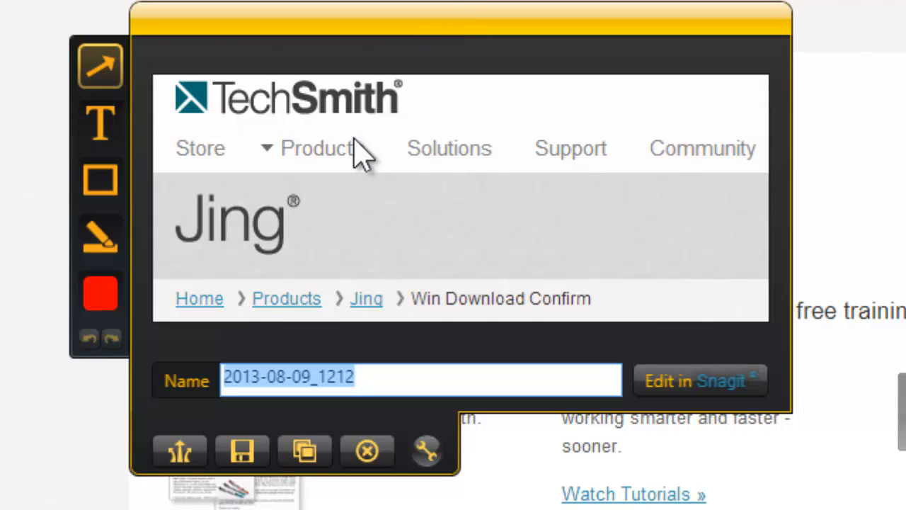
# - Annotate the capture with a red arrow pointing at the Jing title and a text box reading "Hello" beside it
pyautogui.click(99, 67)
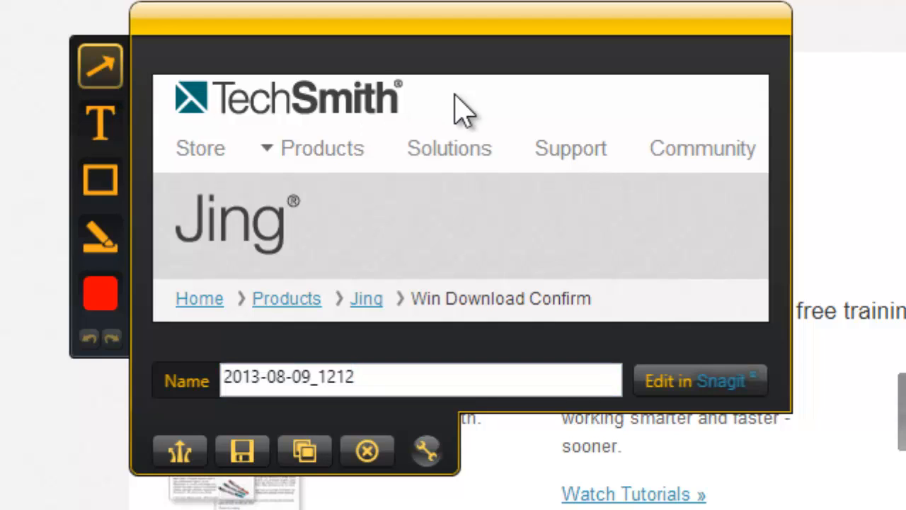
pyautogui.moveTo(724, 99)
pyautogui.mouseDown()
pyautogui.moveTo(427, 102)
pyautogui.moveTo(435, 188)
pyautogui.moveTo(375, 216)
pyautogui.moveTo(320, 210)
pyautogui.mouseUp()
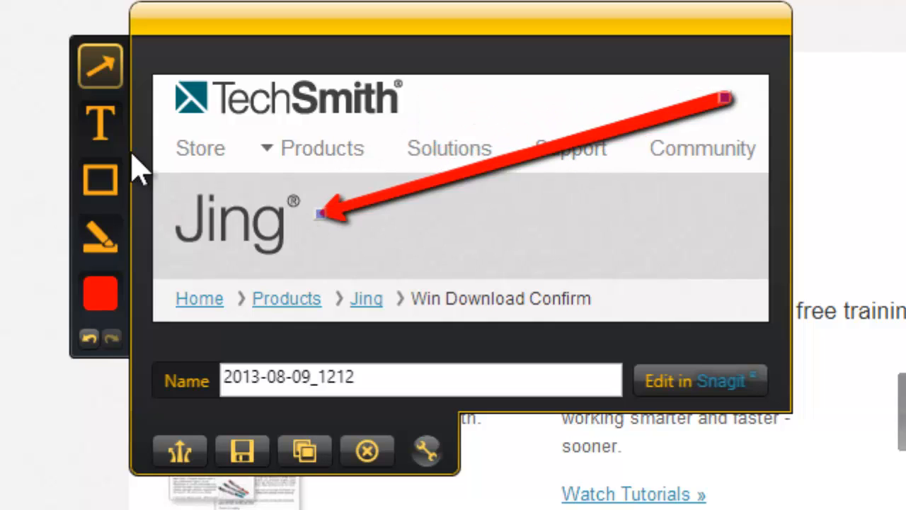
pyautogui.click(106, 131)
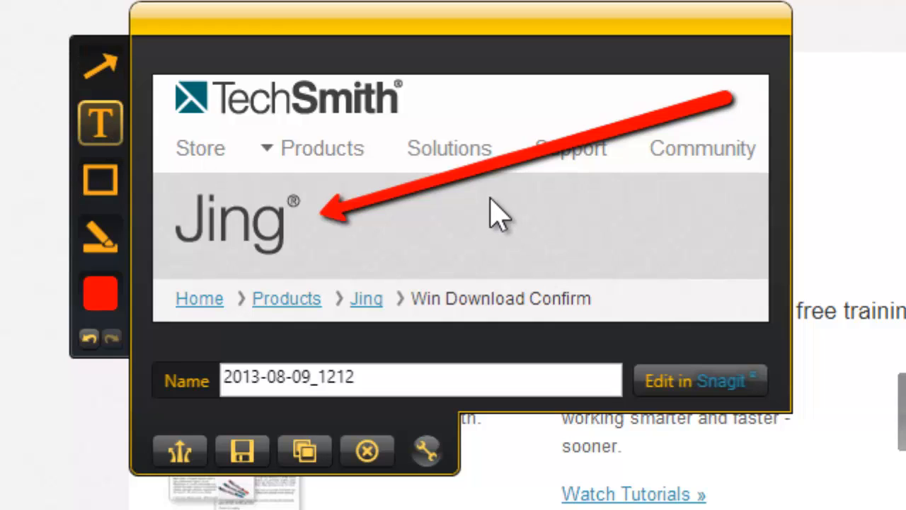
pyautogui.moveTo(489, 196); pyautogui.dragTo(716, 269)
pyautogui.write('ello')
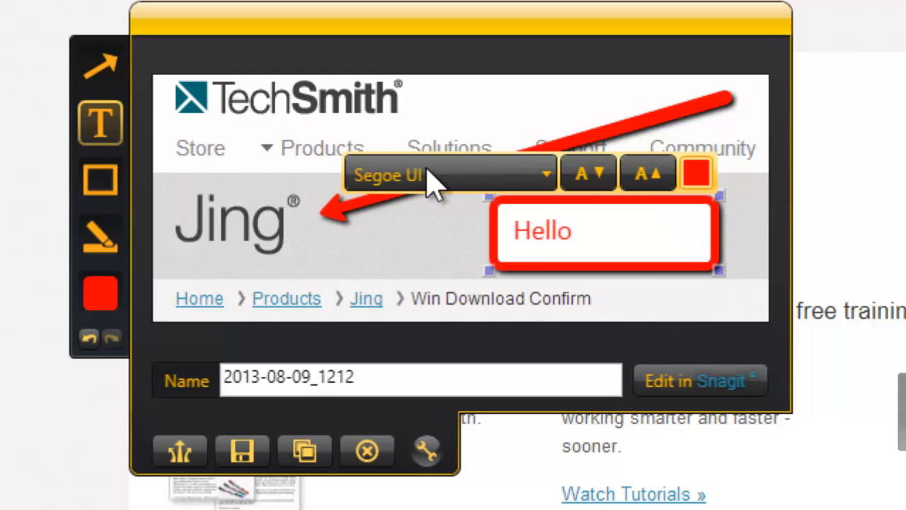
# - Frame the word Store in red and highlight the breadcrumb from Products to Win Download Confirm in yellow
pyautogui.click(104, 185)
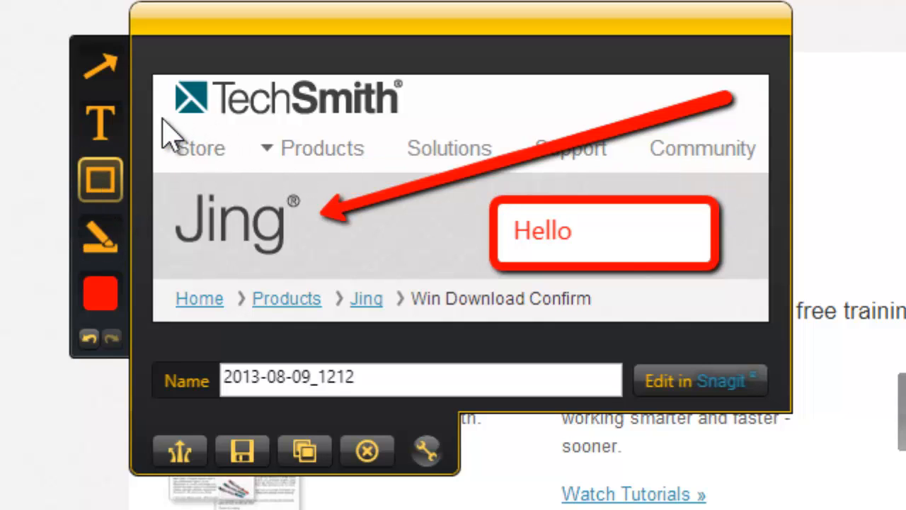
pyautogui.moveTo(162, 120)
pyautogui.mouseDown()
pyautogui.moveTo(255, 171)
pyautogui.moveTo(265, 188)
pyautogui.moveTo(261, 175)
pyautogui.mouseUp()
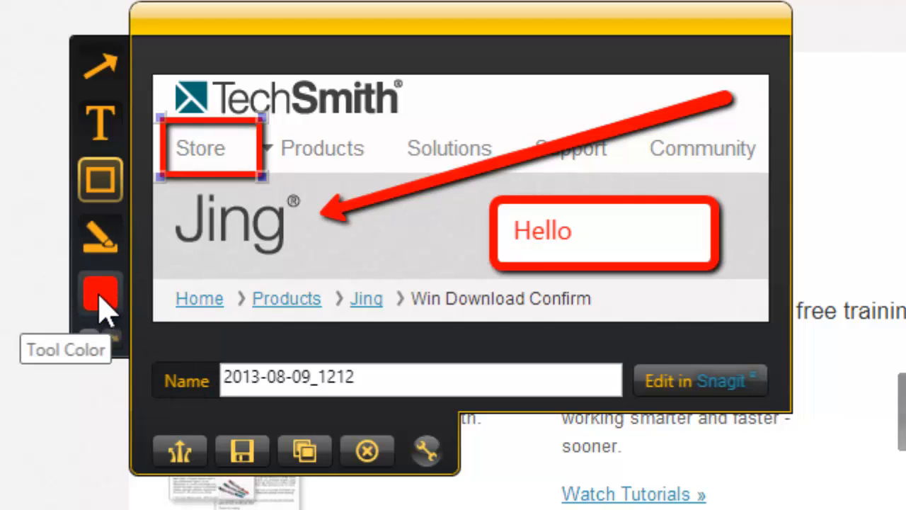
pyautogui.click(102, 241)
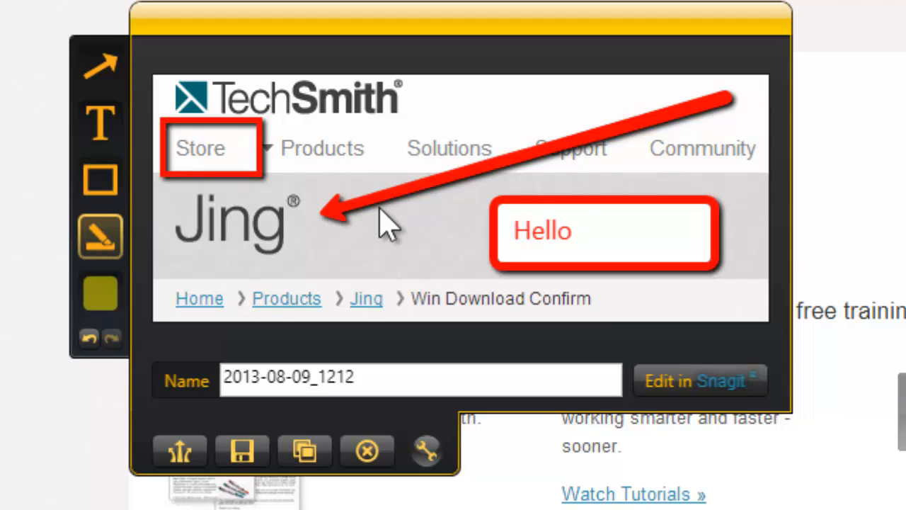
pyautogui.moveTo(290, 281)
pyautogui.mouseDown()
pyautogui.moveTo(585, 299)
pyautogui.moveTo(604, 313)
pyautogui.mouseUp()
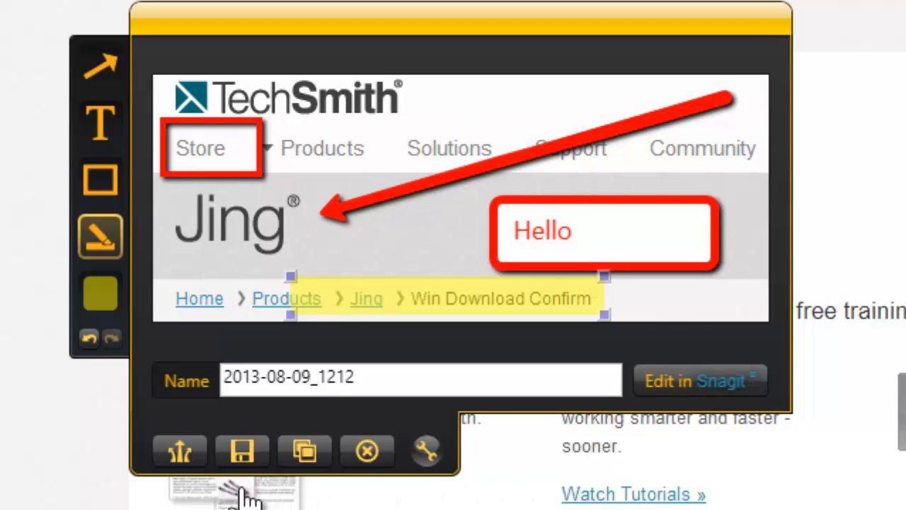
# - Share the annotated capture to Screencast.com and dismiss the upload notice
pyautogui.click(181, 460)
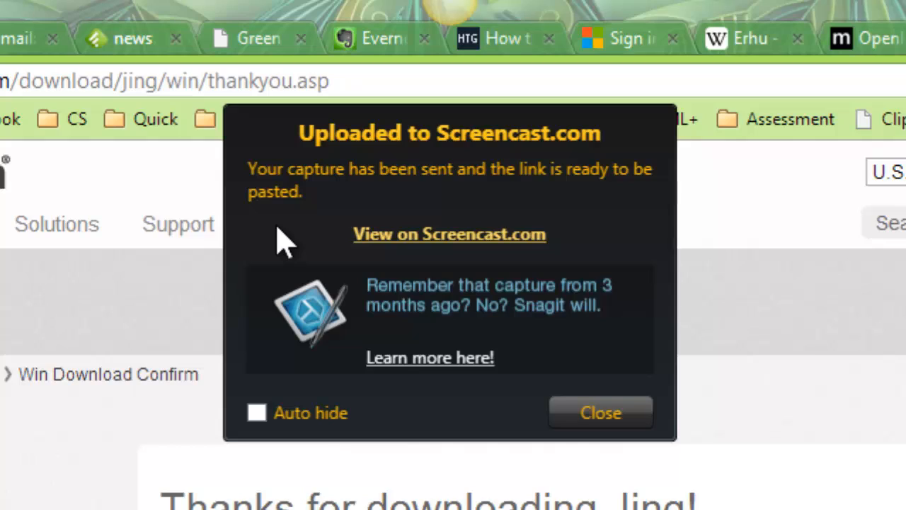
pyautogui.click(615, 414)
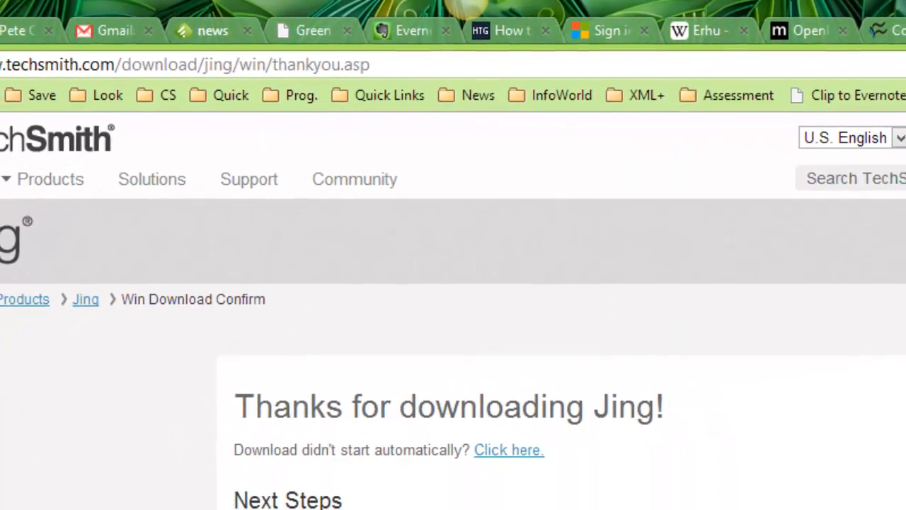
# - View the uploaded capture by pasting its Screencast.com link into a new browser tab, and close that tab
pyautogui.hotkey('ctrl', 't')
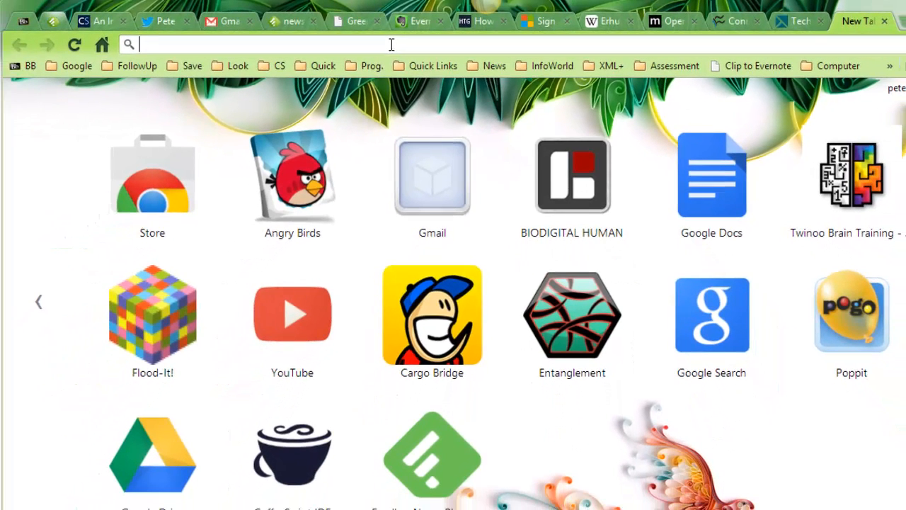
pyautogui.rightClick(391, 45)
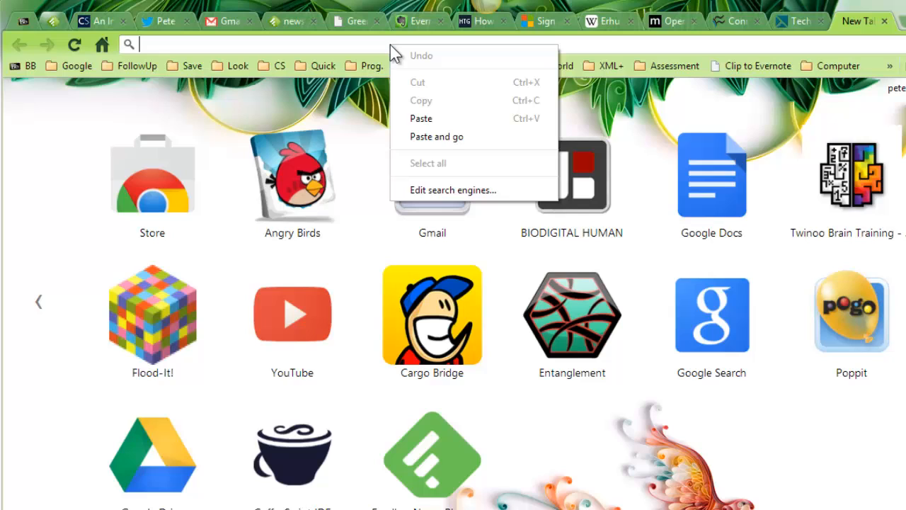
pyautogui.click(424, 119)
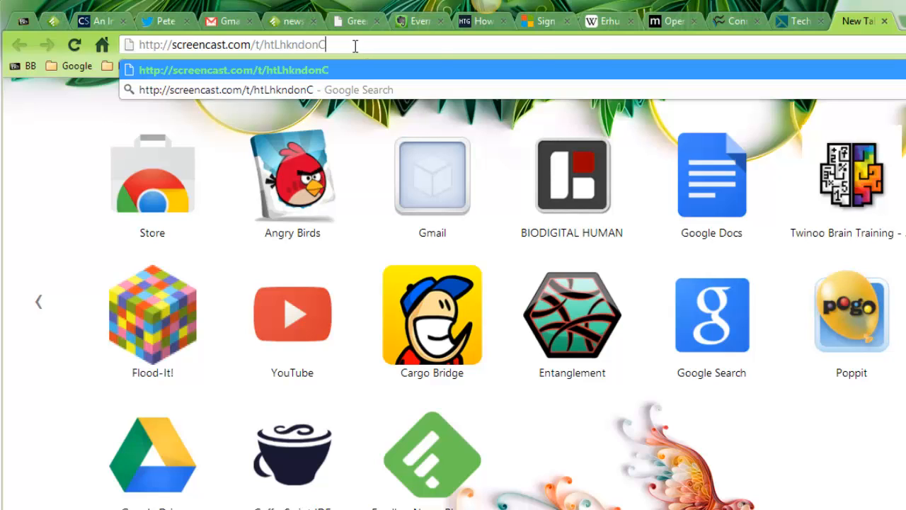
pyautogui.press('Return')
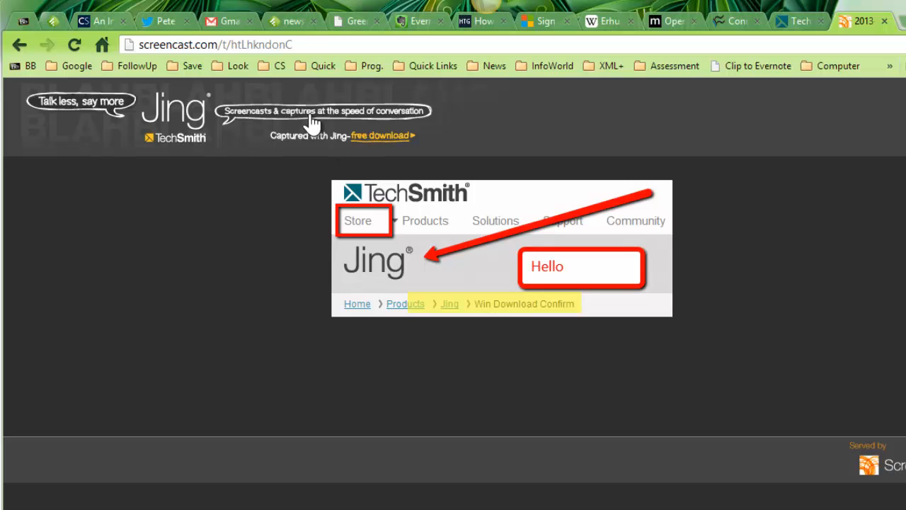
pyautogui.click(884, 21)
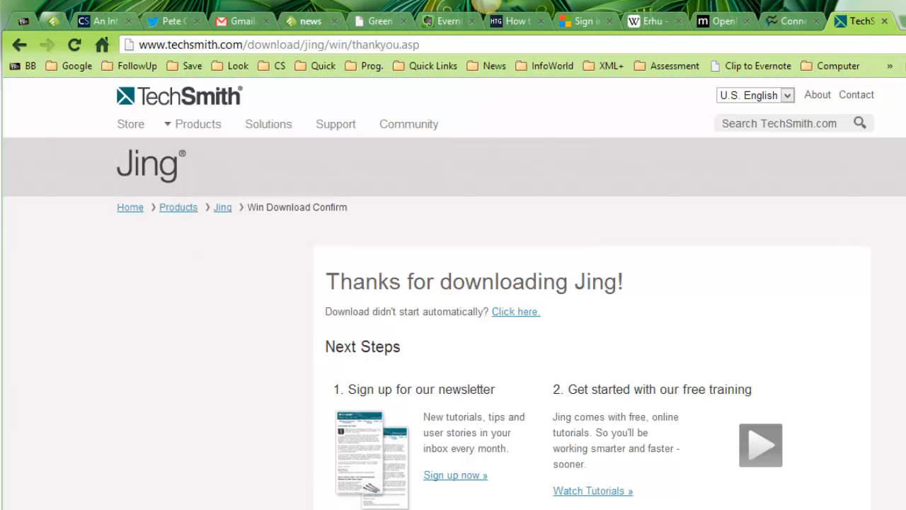
# - Start a Jing video capture of a 761 x 372 area over a new tab's app shortcuts and open Angry Birds while recording
pyautogui.click(903, 21)
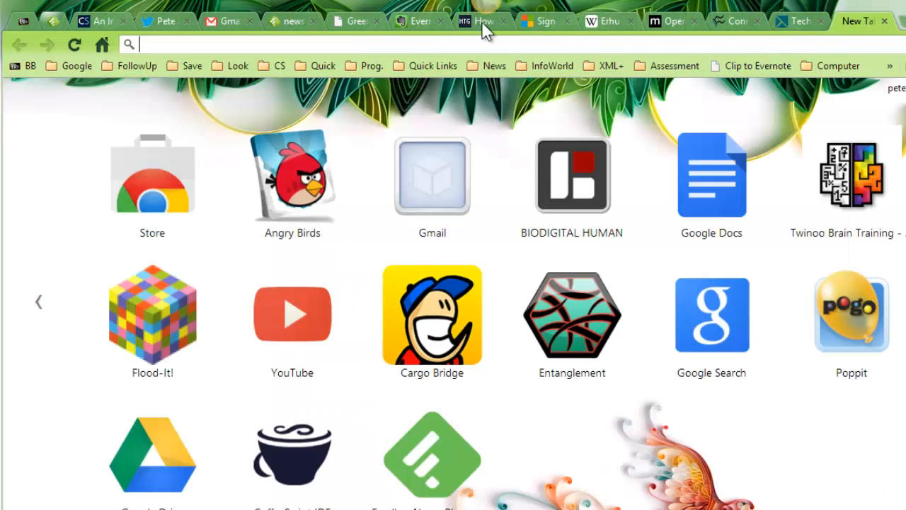
pyautogui.moveTo(490, 4)
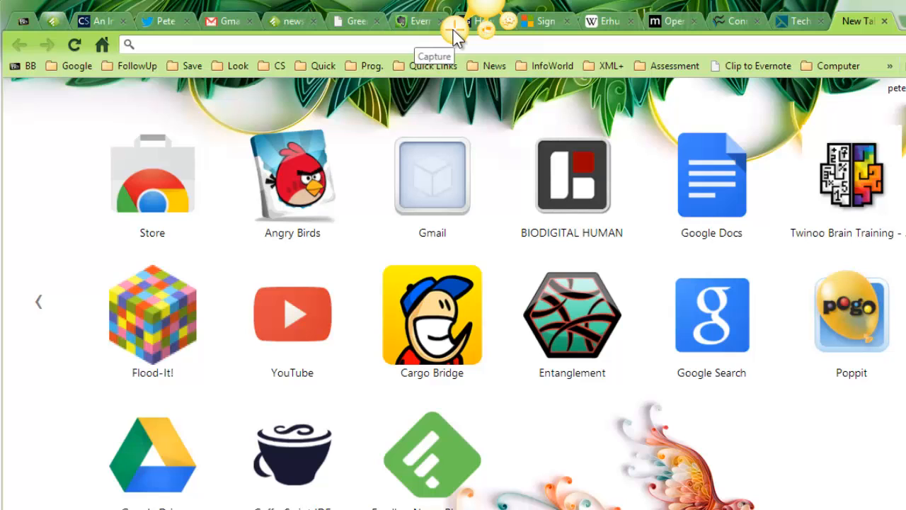
pyautogui.click(450, 29)
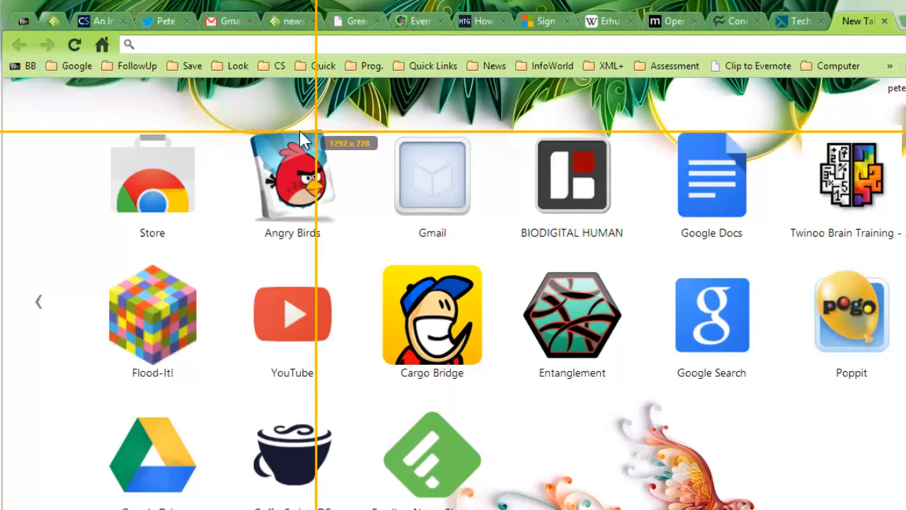
pyautogui.moveTo(104, 105); pyautogui.dragTo(704, 395)
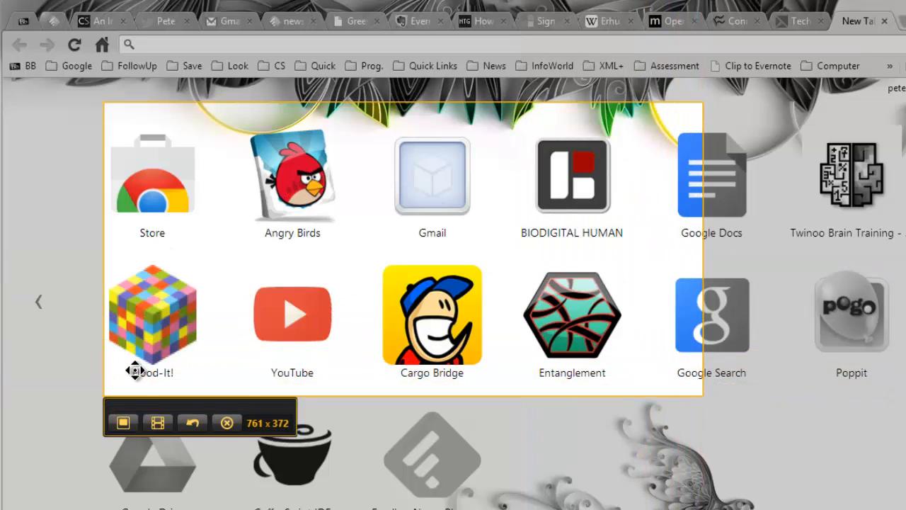
pyautogui.click(157, 420)
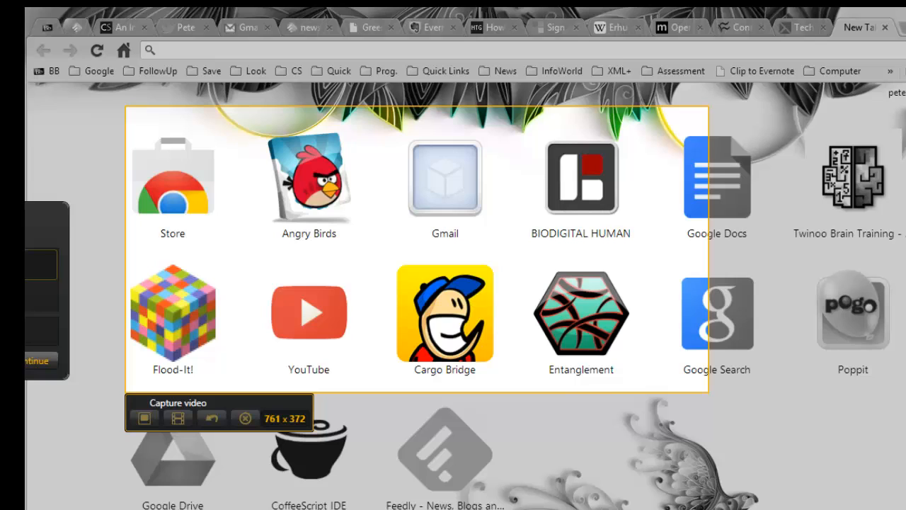
pyautogui.click(32, 359)
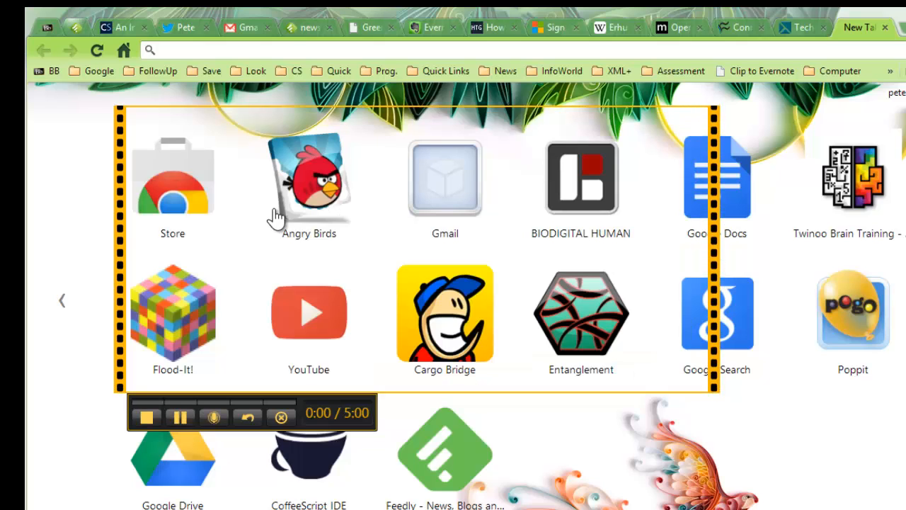
pyautogui.click(306, 187)
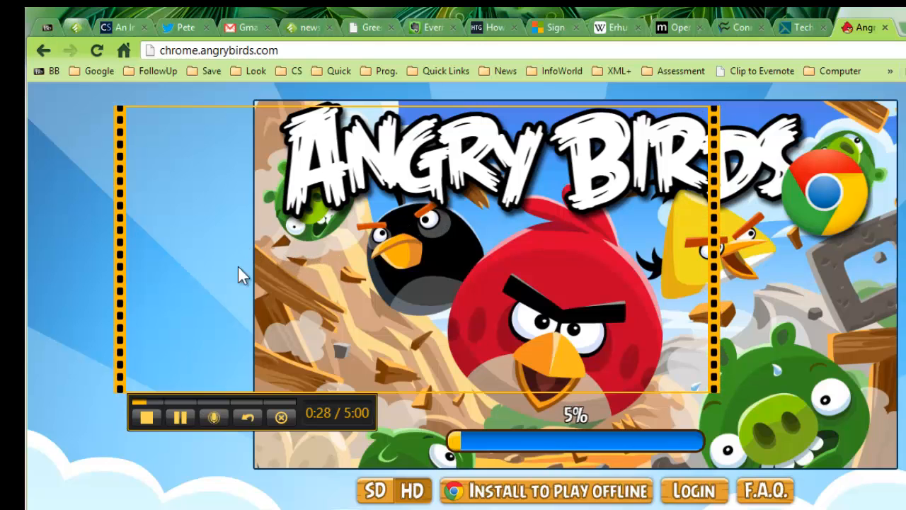
# - Stop the Jing video recording and play it back in the preview window
pyautogui.click(146, 417)
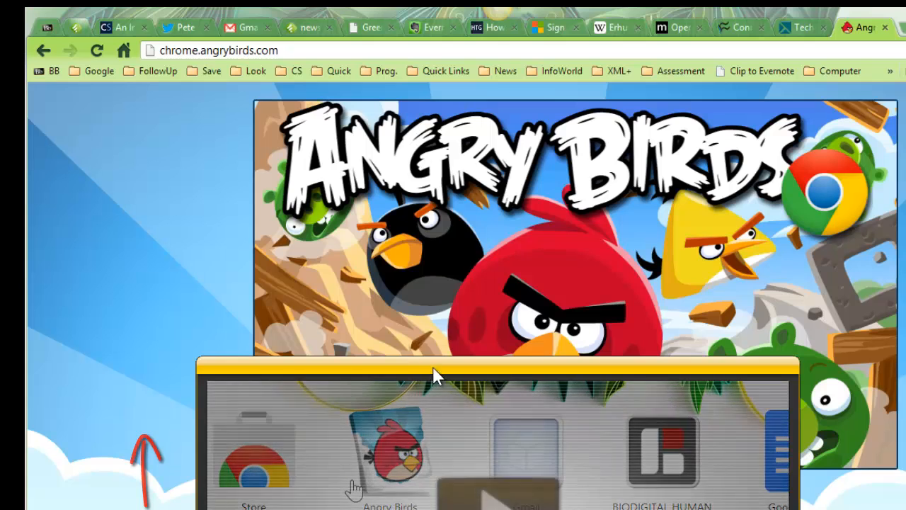
pyautogui.moveTo(433, 368); pyautogui.dragTo(438, 118)
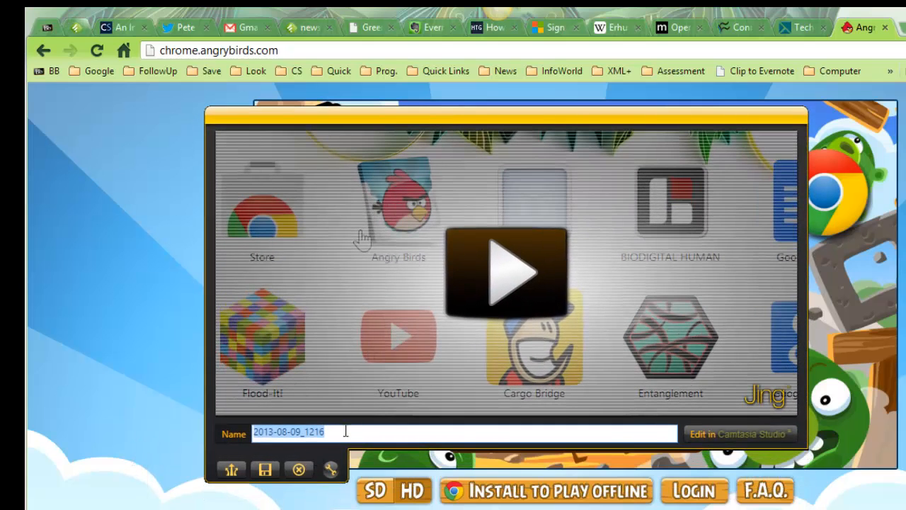
pyautogui.click(511, 276)
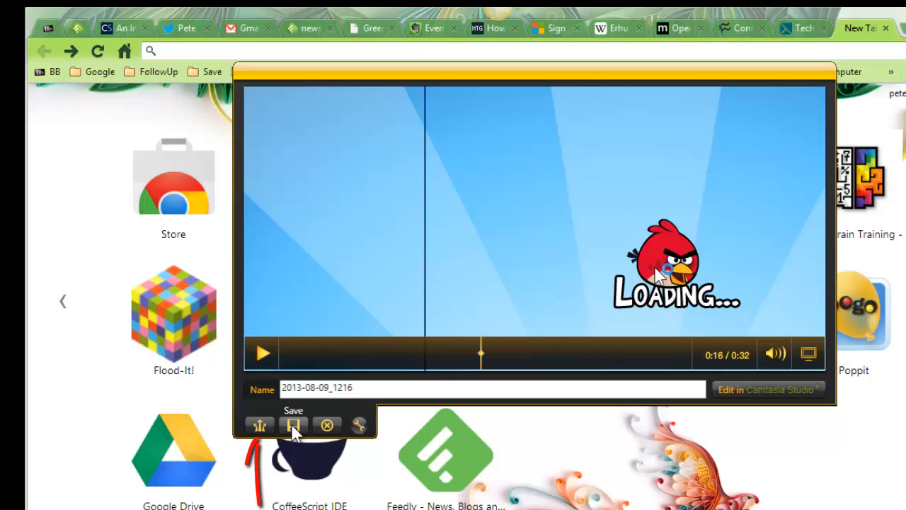
# - Share the recorded video to Screencast.com and dismiss the upload notice
pyautogui.click(260, 425)
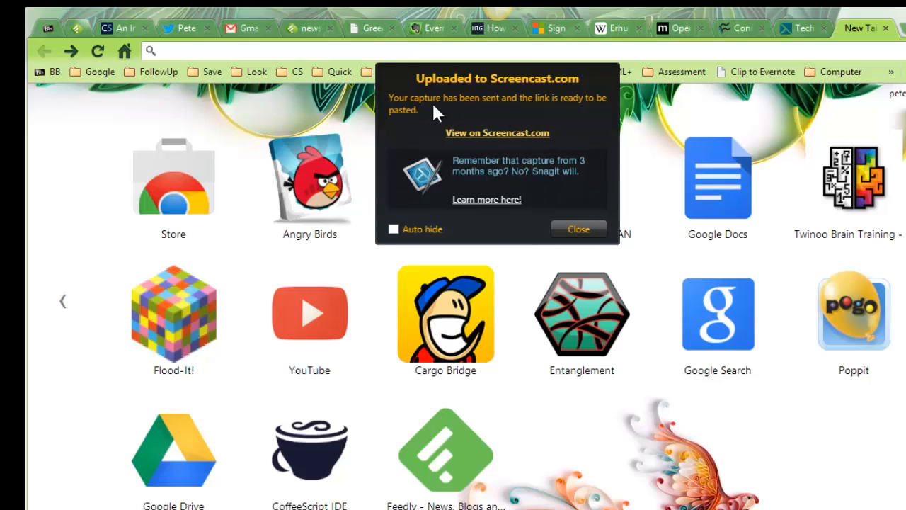
pyautogui.click(582, 230)
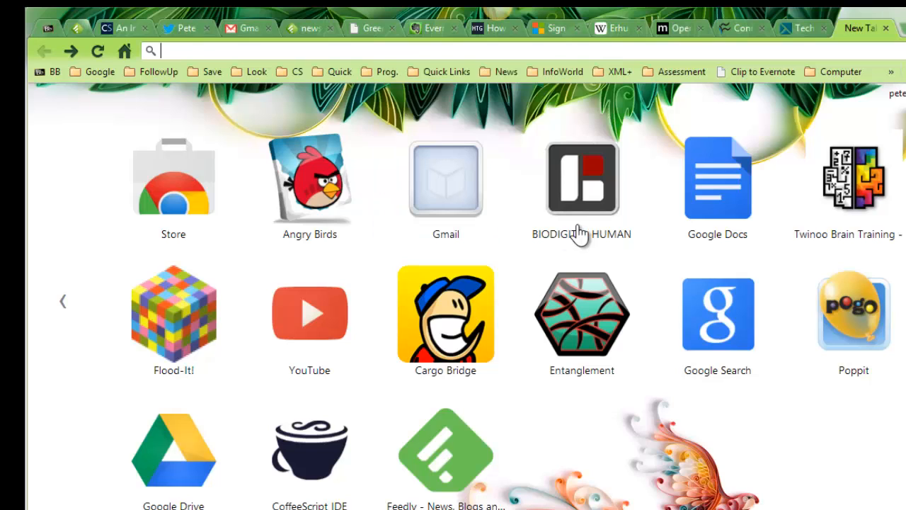
# - Open the shared video's pasted Screencast.com link in the current browser tab, play the recording and pause it
pyautogui.rightClick(229, 50)
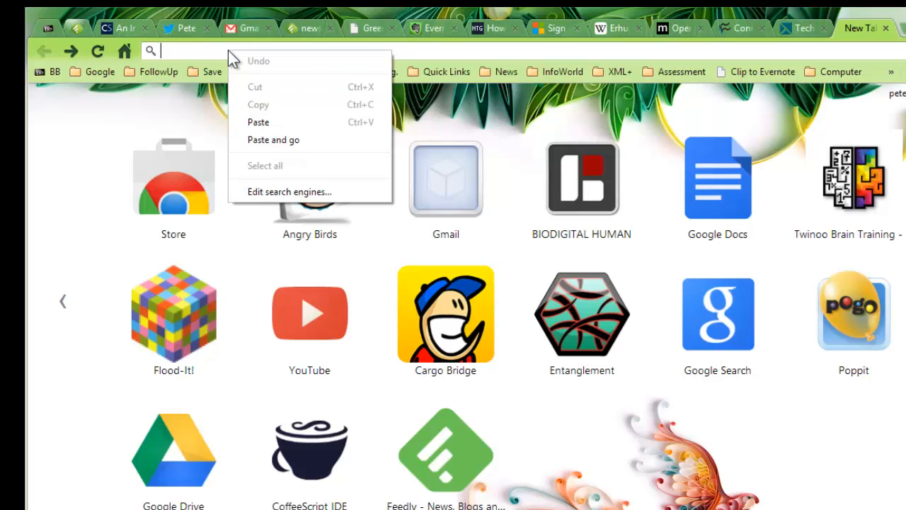
pyautogui.click(275, 121)
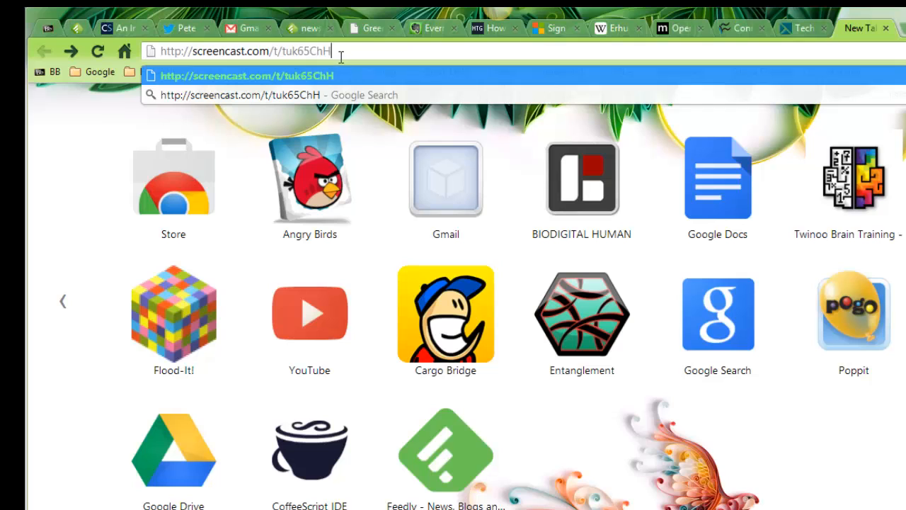
pyautogui.press('Return')
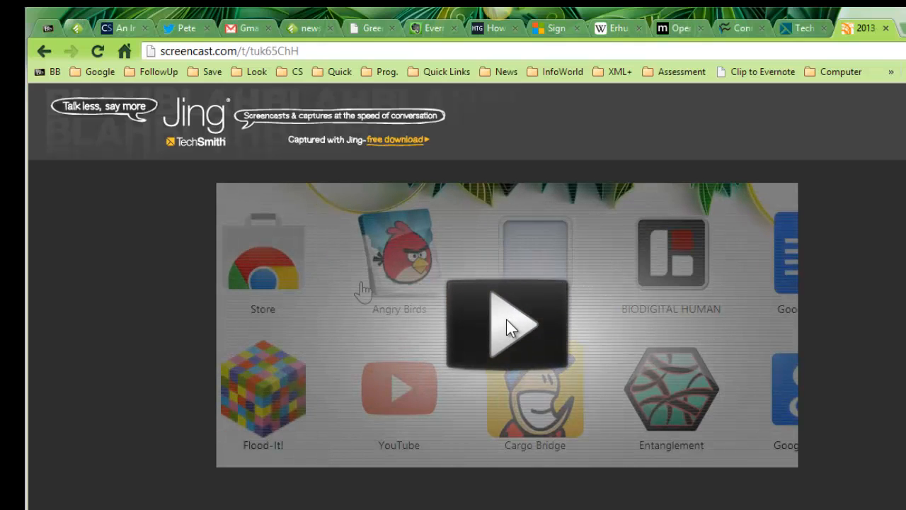
pyautogui.click(506, 320)
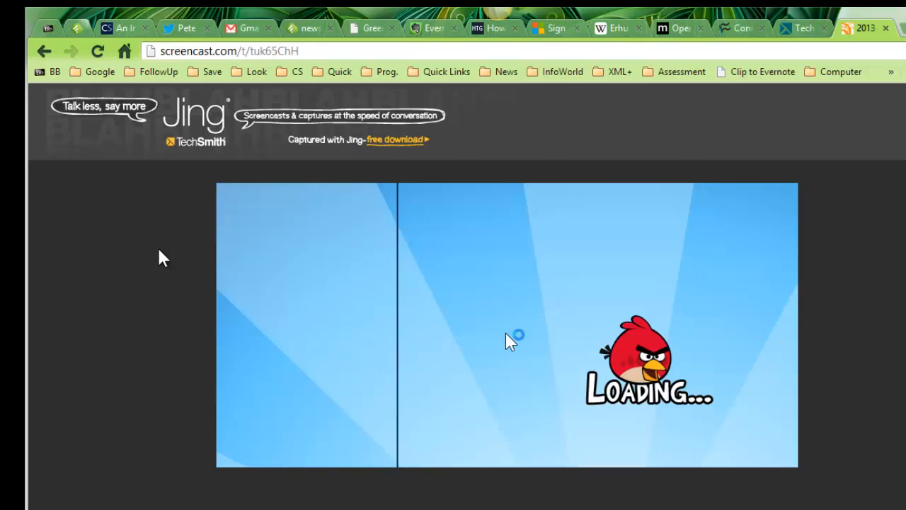
pyautogui.click(236, 450)
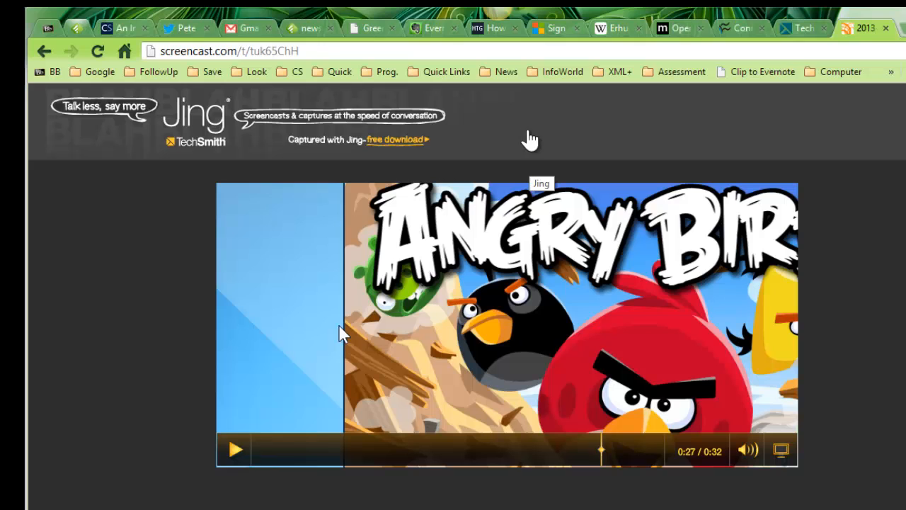
# - Follow the Jing logo to the TechSmith site, open the Jing product's Tutorials page and look through the tutorial table
pyautogui.click(197, 116)
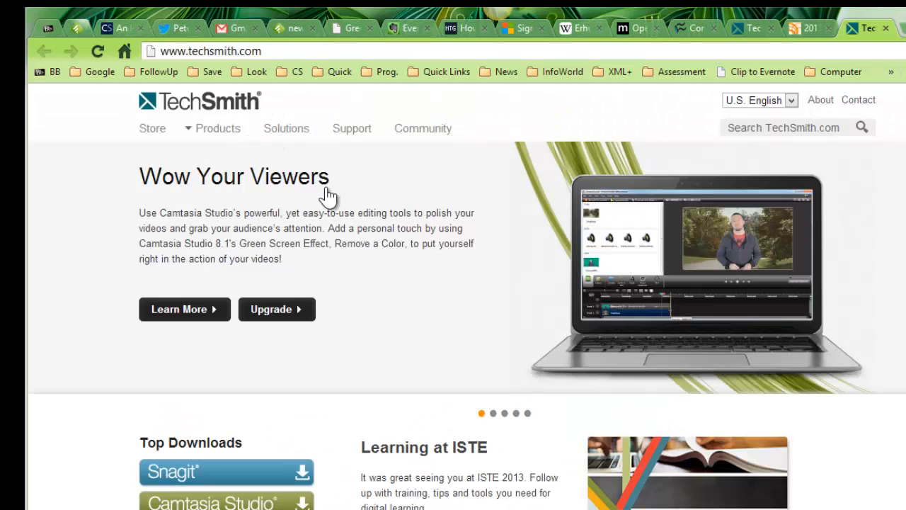
pyautogui.click(219, 129)
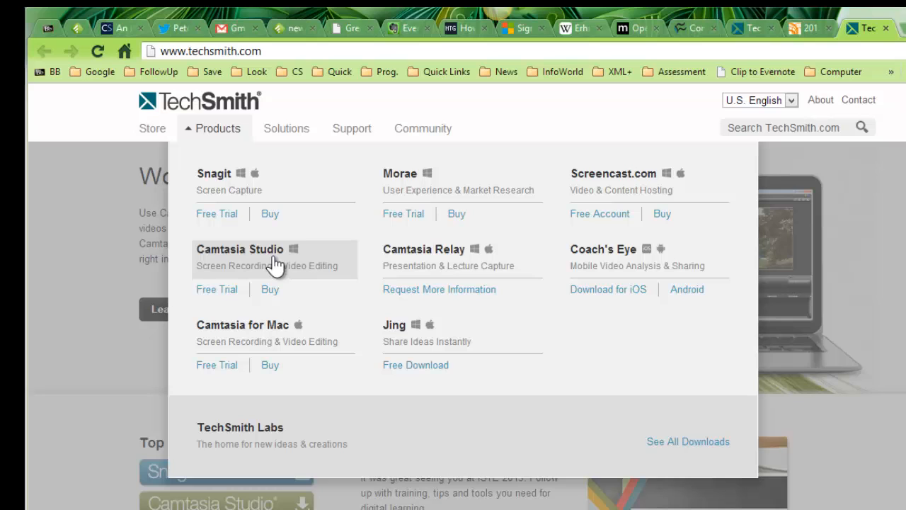
pyautogui.click(408, 328)
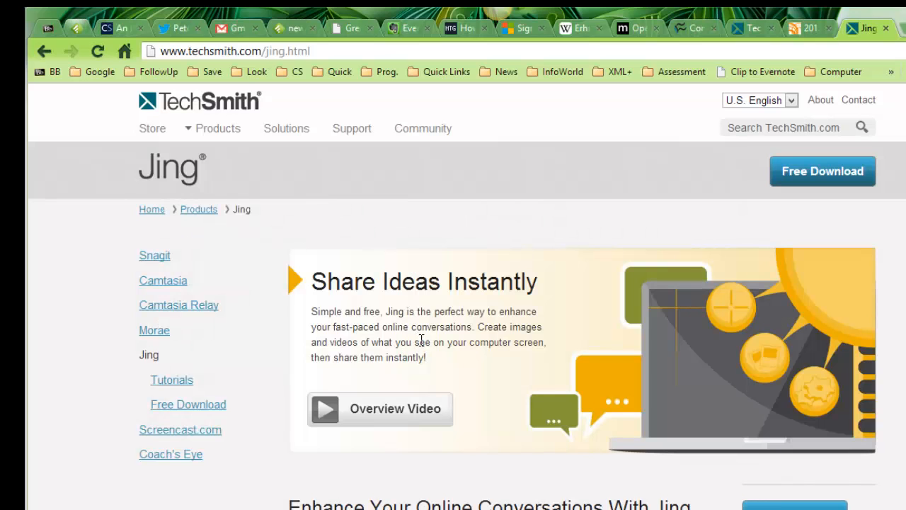
pyautogui.click(171, 382)
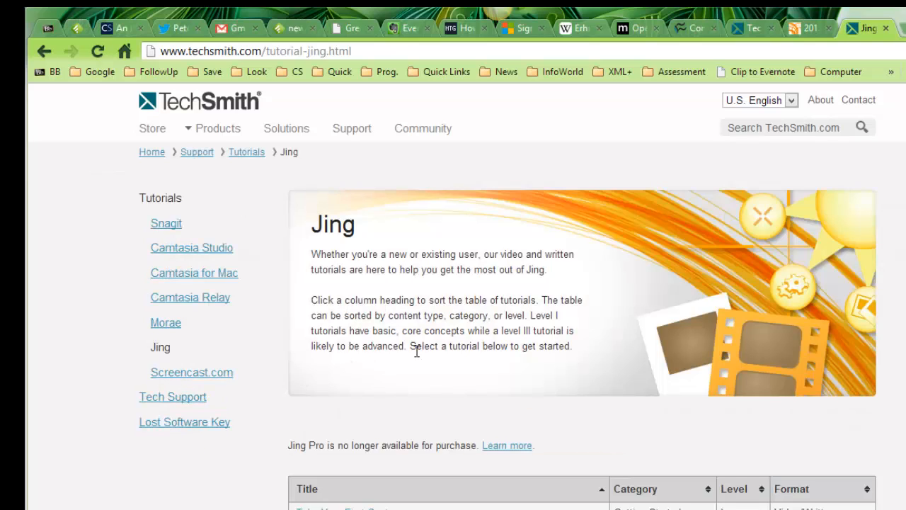
pyautogui.scroll(-4, 416, 351)
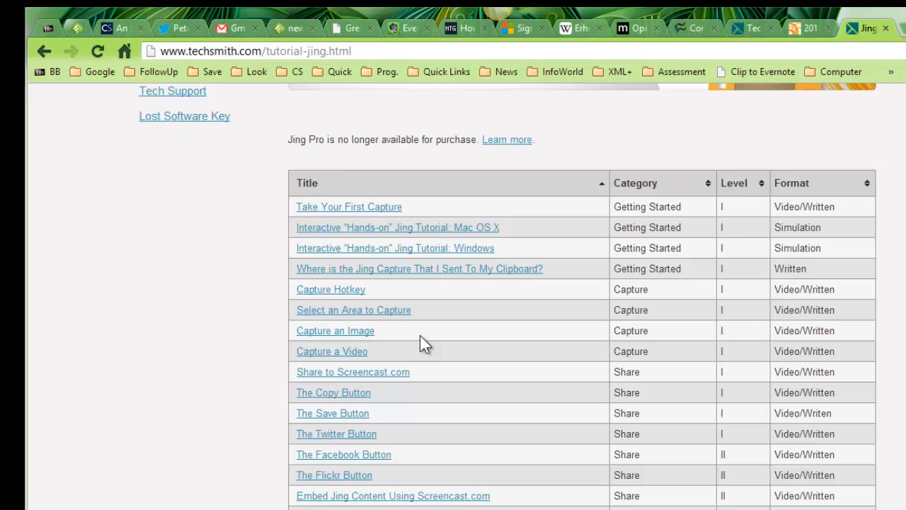
pyautogui.scroll(4, 420, 335)
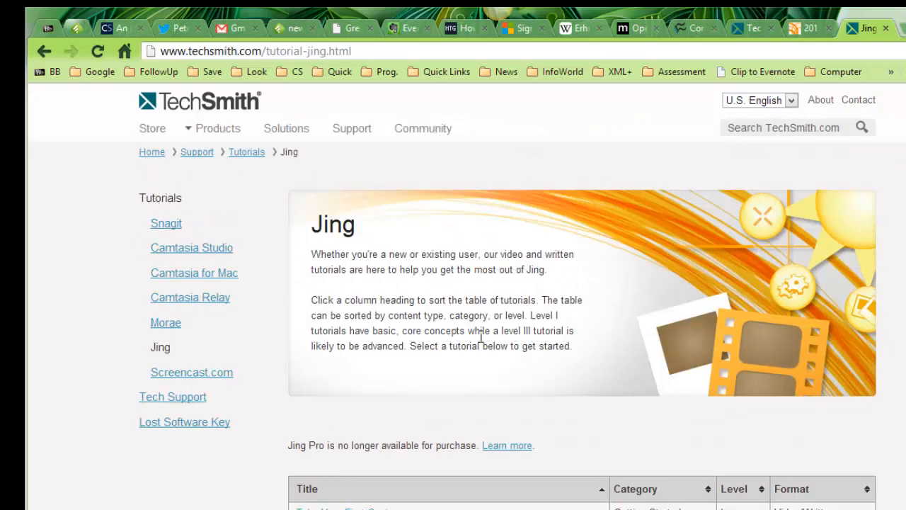